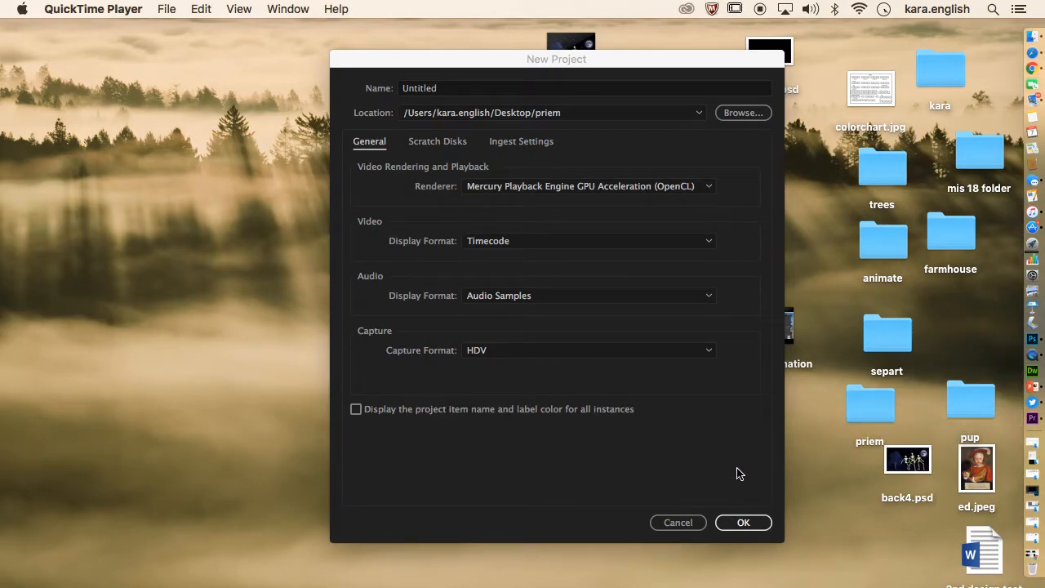
Create a new project named dncew in the priem folder with the default settings
{"action": "left_click_drag", "start_coordinate": [443, 92], "coordinate": [399, 83]}
{"action": "type", "text": "dncew"}
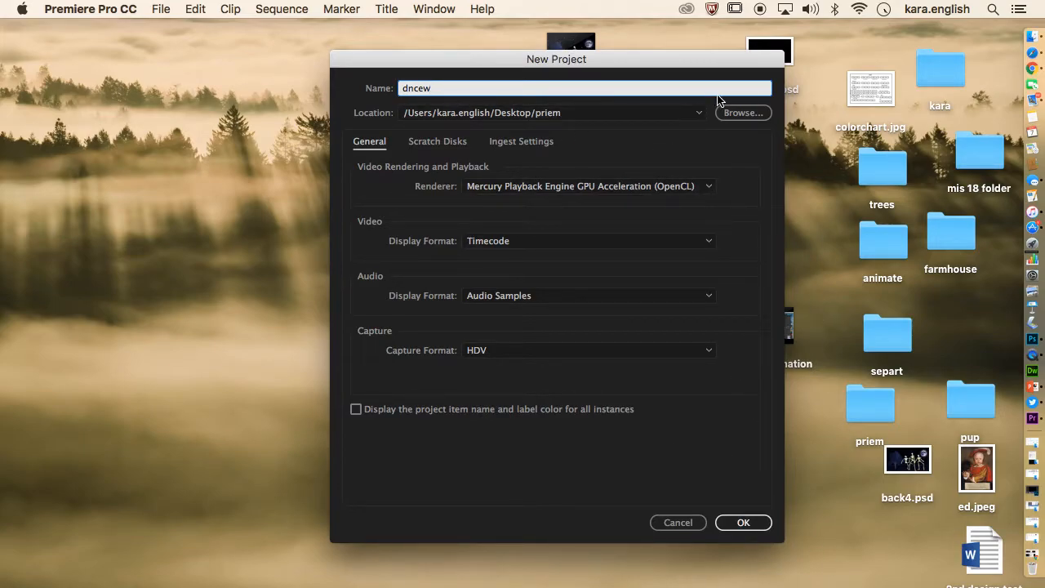
{"action": "left_click", "coordinate": [742, 523]}
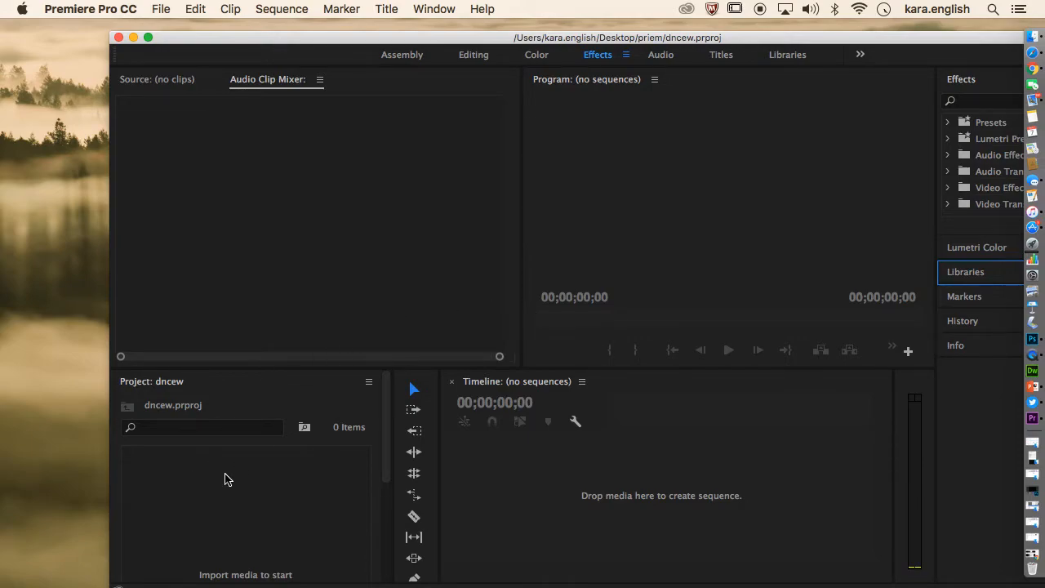
Import the video simple1.mp4 from the untitled folder on the Desktop into the project
{"action": "double_click", "coordinate": [237, 508]}
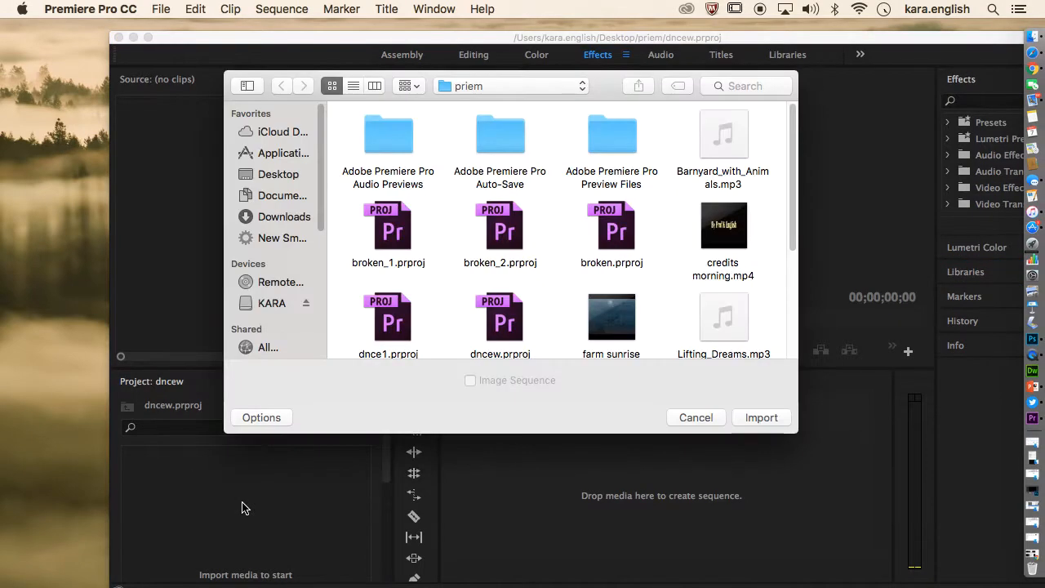
{"action": "left_click", "coordinate": [291, 174]}
{"action": "scroll", "coordinate": [783, 214], "scroll_direction": "down", "scroll_amount": 4}
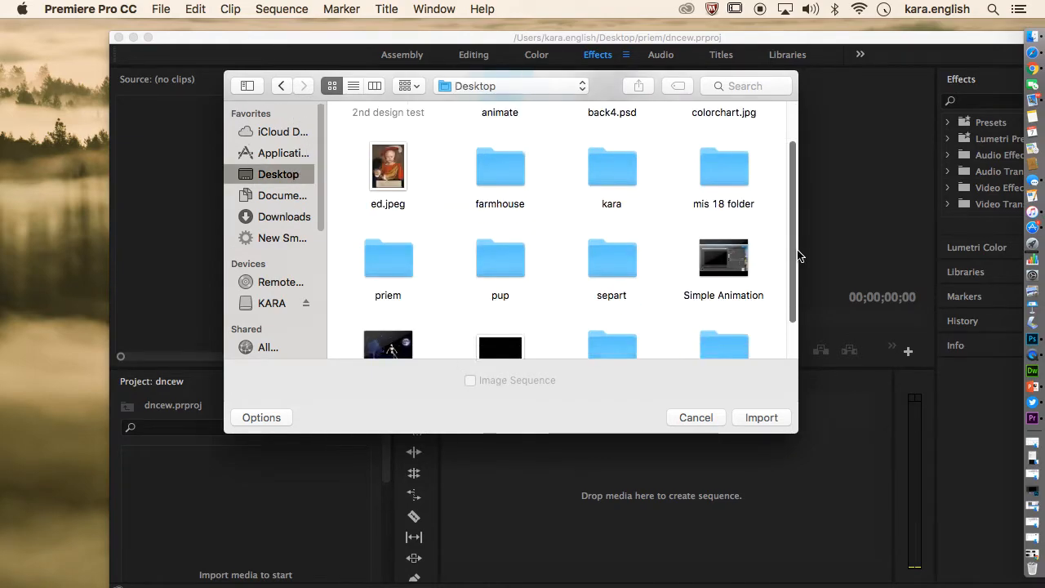
{"action": "double_click", "coordinate": [739, 302]}
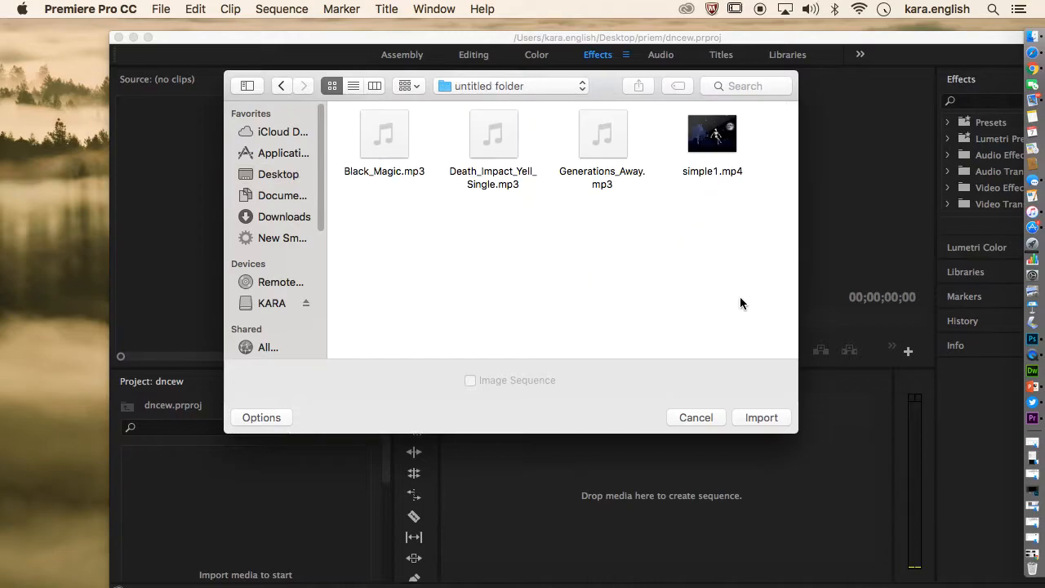
{"action": "left_click", "coordinate": [713, 135]}
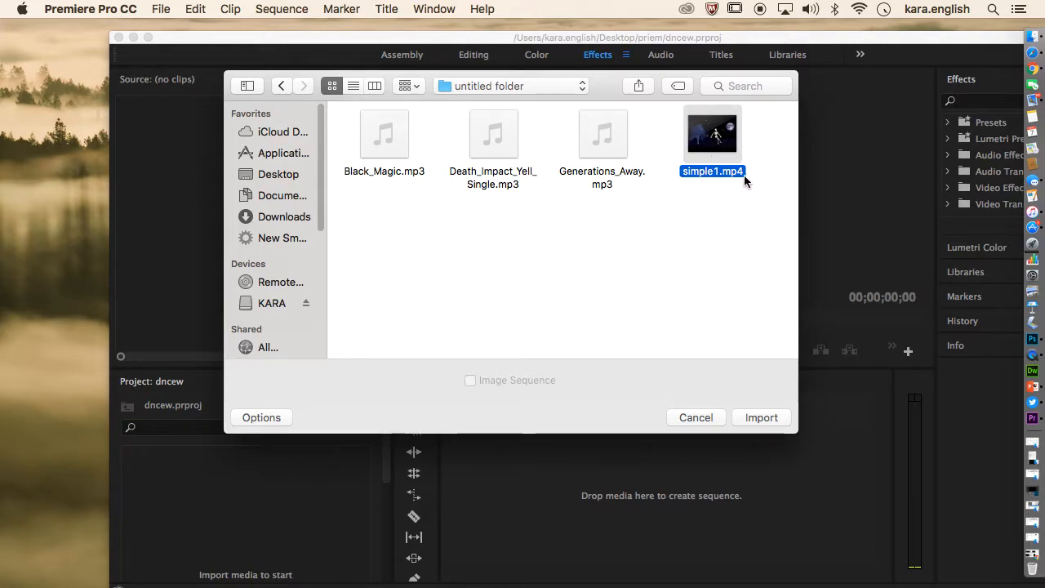
{"action": "left_click", "coordinate": [761, 418]}
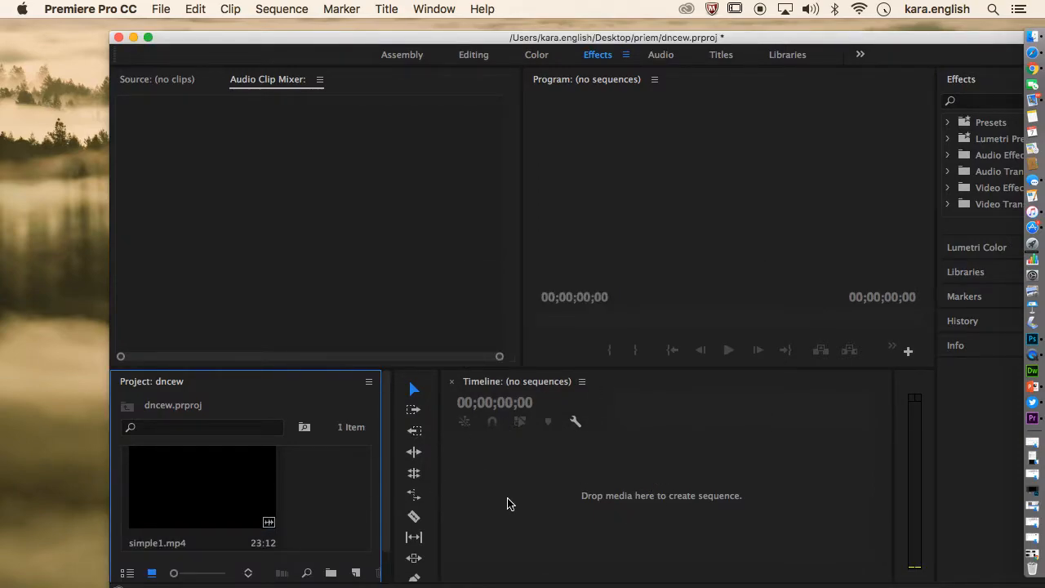
Create a sequence by placing the simple1.mp4 clip in the empty timeline
{"action": "left_click", "coordinate": [183, 495]}
{"action": "left_click_drag", "start_coordinate": [182, 495], "coordinate": [218, 495]}
{"action": "left_click_drag", "start_coordinate": [352, 491], "coordinate": [526, 484]}
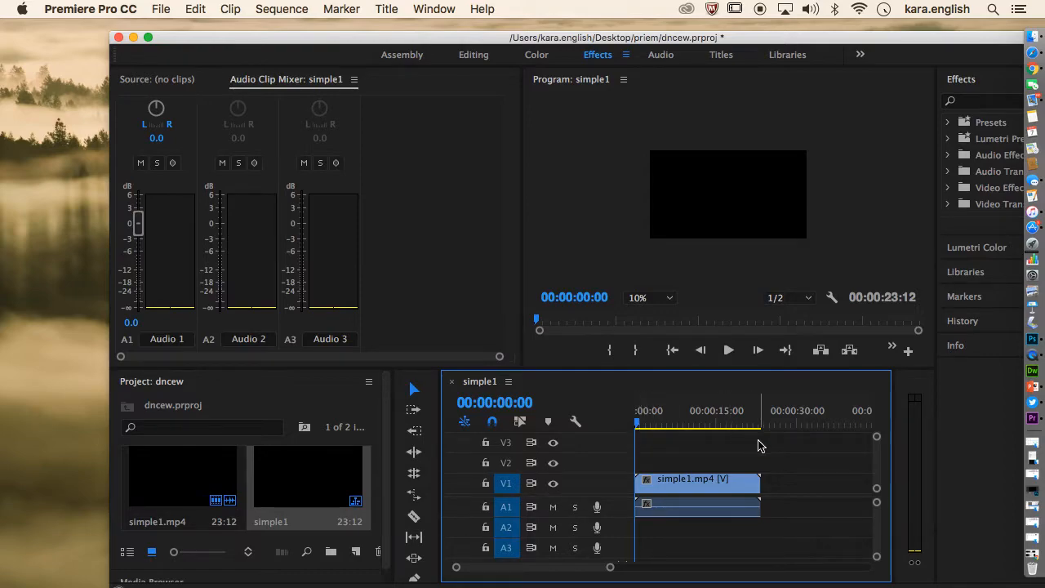
Preview the opening of the sequence and return the playhead to 00:00:00:00
{"action": "left_click", "coordinate": [728, 351]}
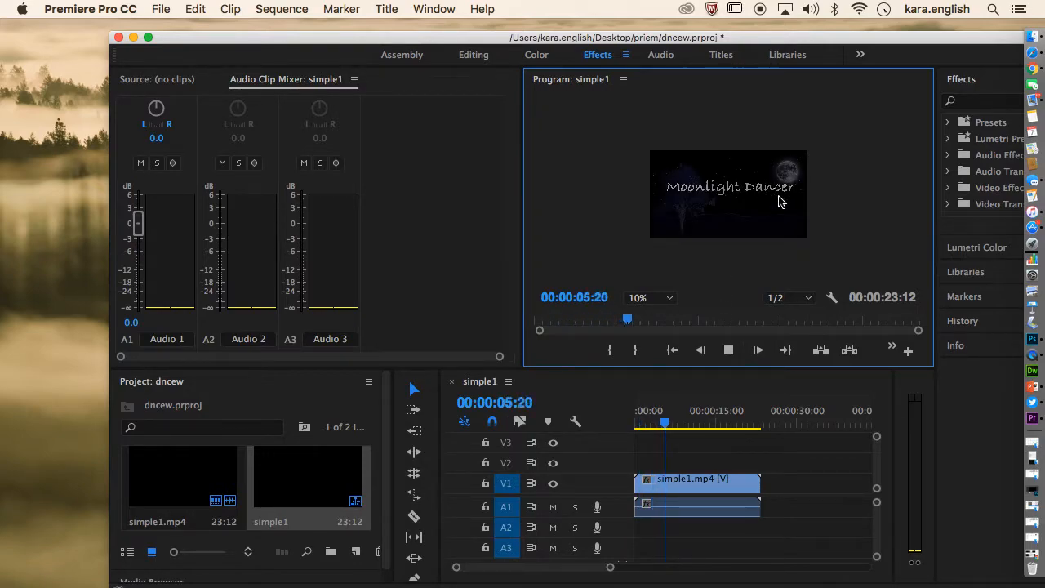
{"action": "left_click", "coordinate": [731, 350]}
{"action": "left_click_drag", "start_coordinate": [681, 427], "coordinate": [633, 438]}
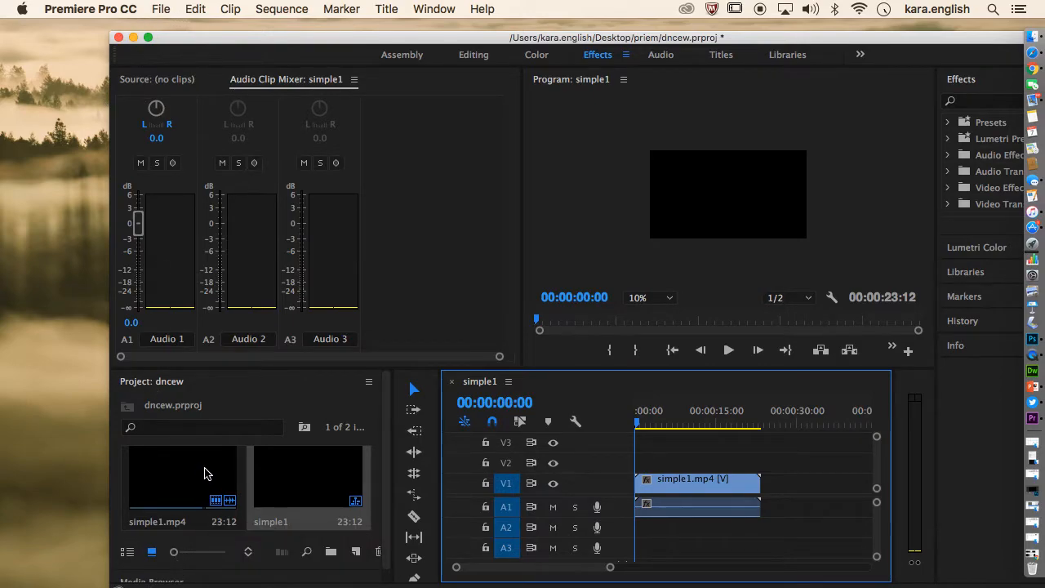
Import Black_Magic.mp3 and place it on audio track A2 at the start of the sequence
{"action": "left_click", "coordinate": [161, 9]}
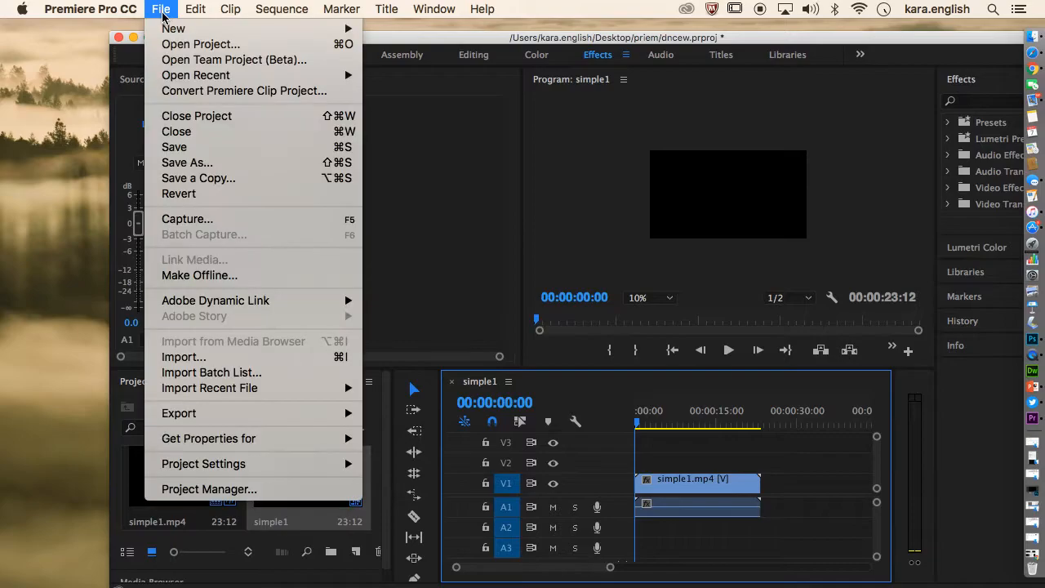
{"action": "left_click", "coordinate": [196, 363]}
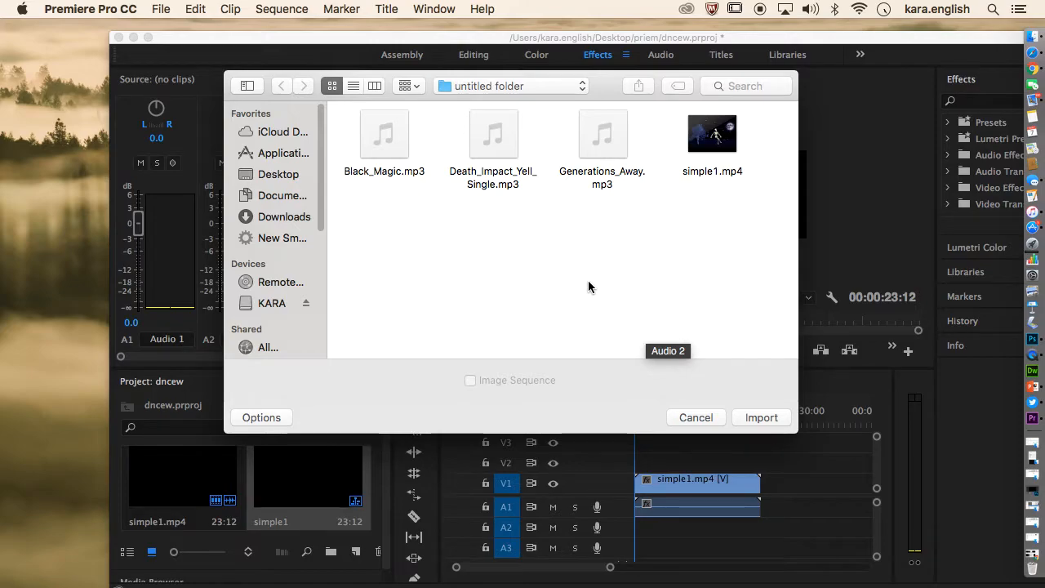
{"action": "left_click", "coordinate": [389, 143]}
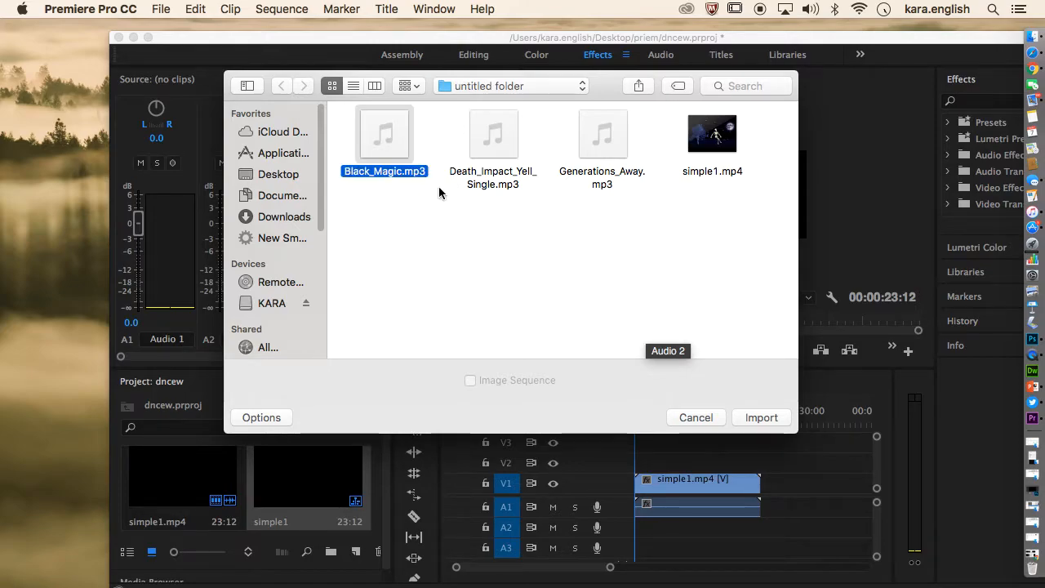
{"action": "left_click", "coordinate": [762, 417]}
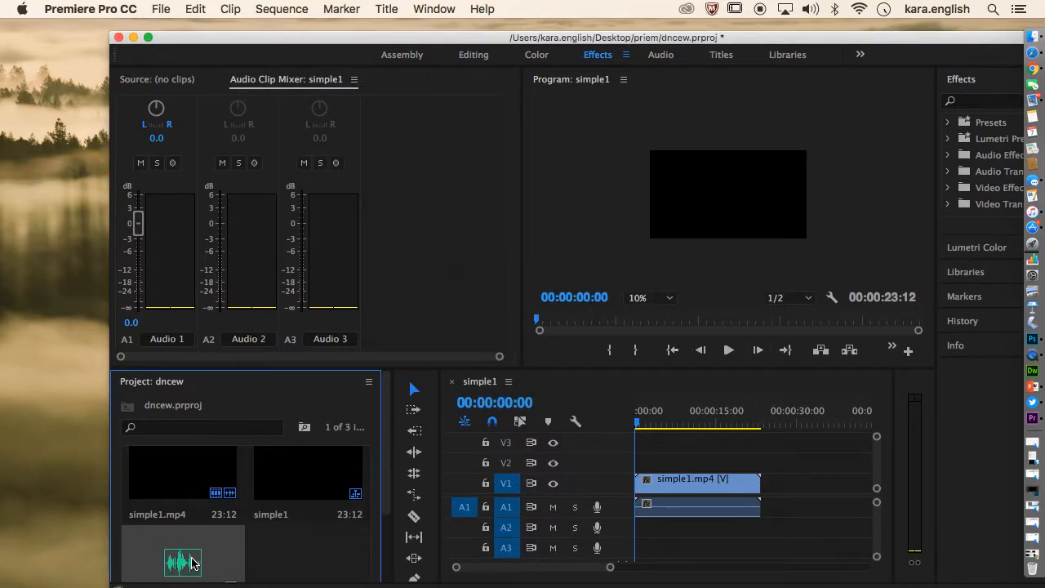
{"action": "mouse_move", "coordinate": [190, 562]}
{"action": "left_mouse_down"}
{"action": "mouse_move", "coordinate": [641, 543]}
{"action": "mouse_move", "coordinate": [678, 551]}
{"action": "mouse_move", "coordinate": [651, 545]}
{"action": "left_mouse_up"}
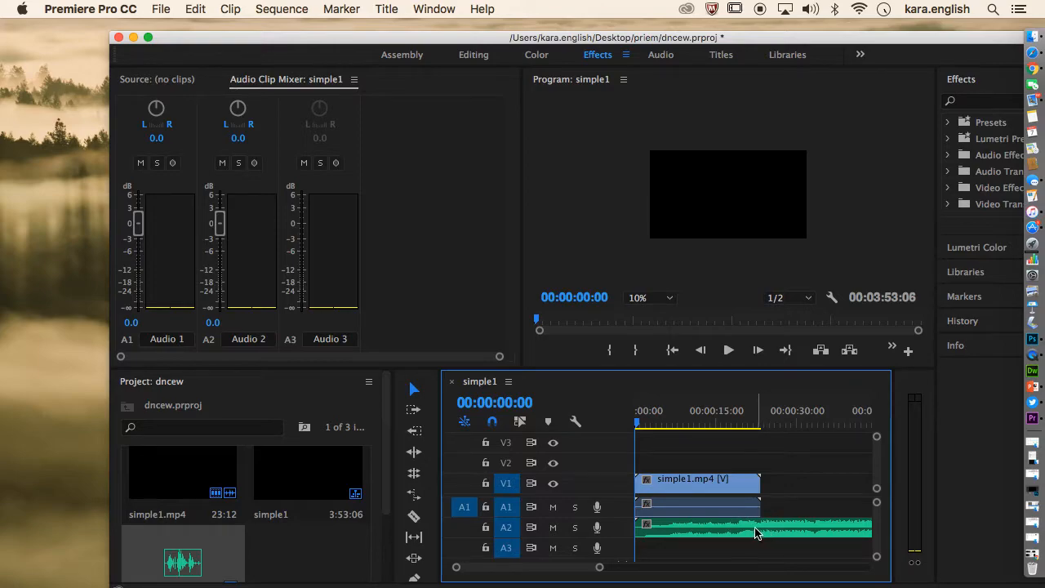
Split the music on A2 with the Razor tool where the video clip ends and remove the excess part
{"action": "left_click", "coordinate": [414, 518]}
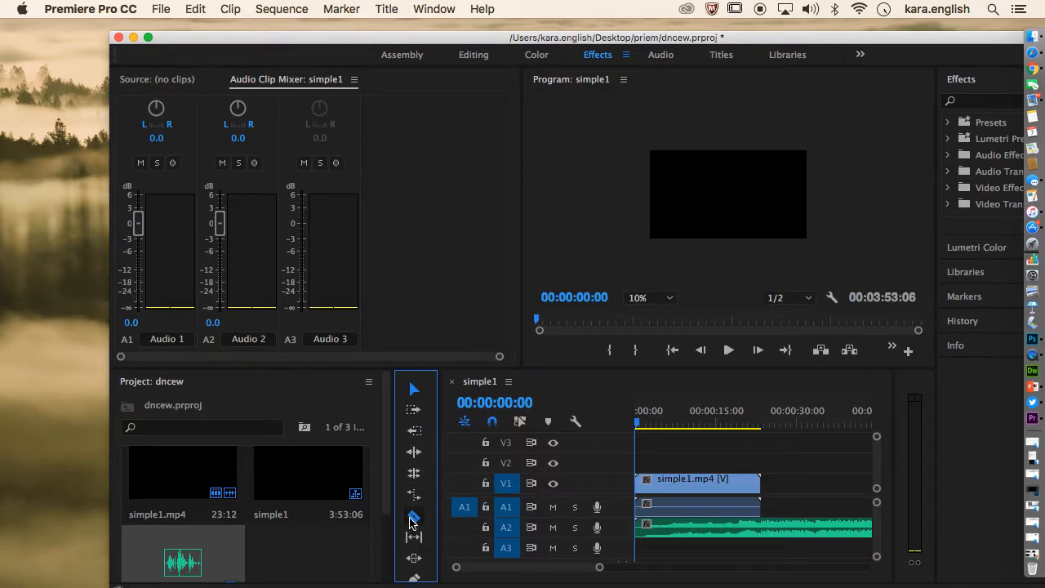
{"action": "left_click", "coordinate": [768, 523]}
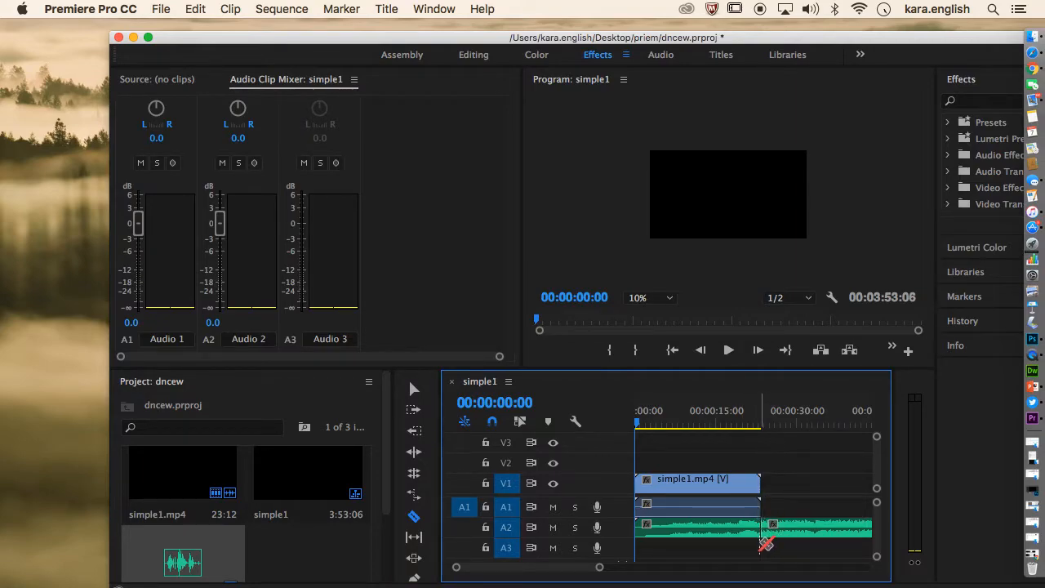
{"action": "left_click", "coordinate": [414, 389]}
{"action": "left_click", "coordinate": [800, 536]}
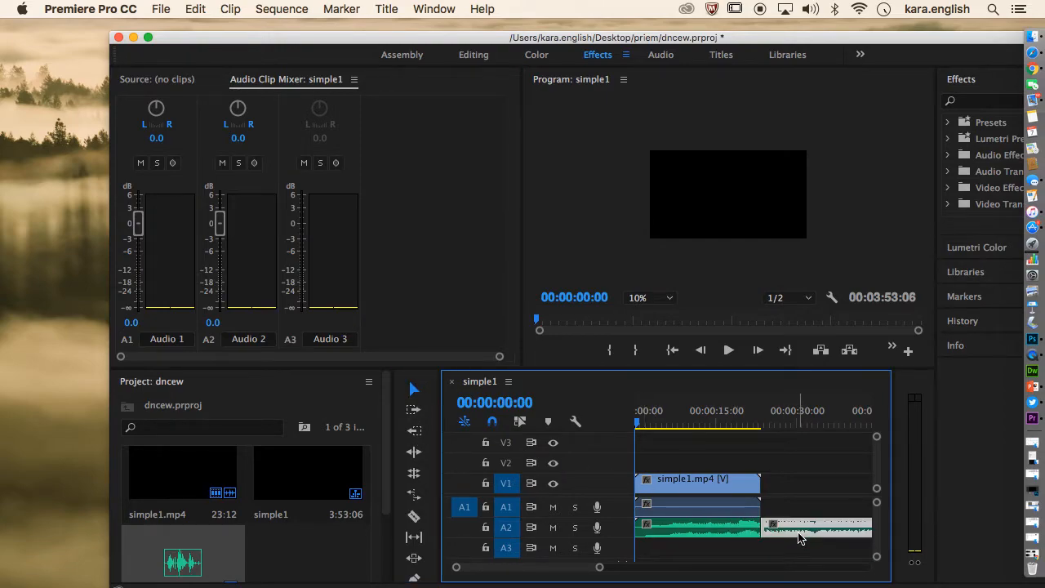
{"action": "right_click", "coordinate": [800, 536]}
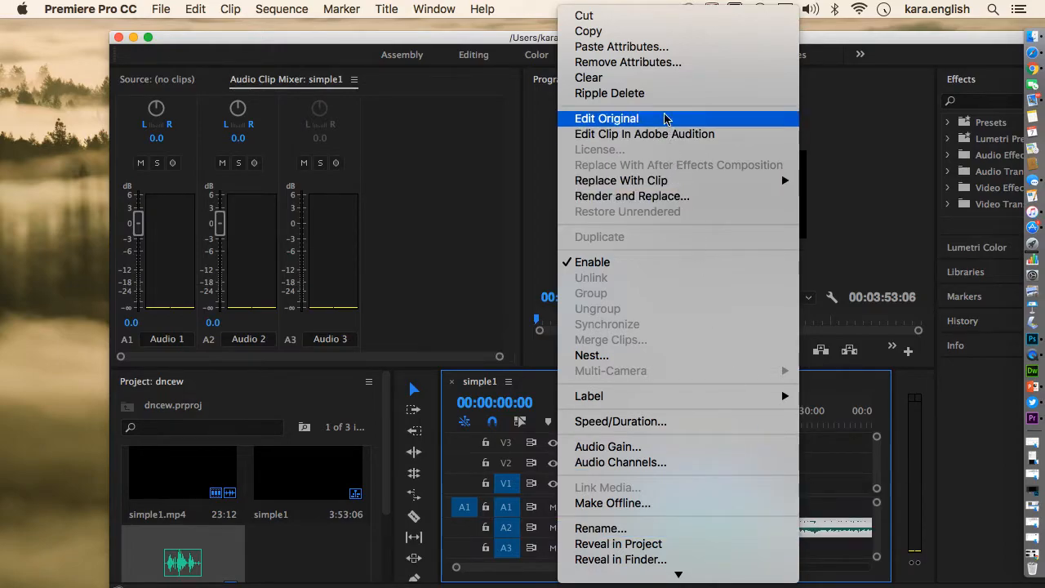
{"action": "left_click", "coordinate": [618, 22]}
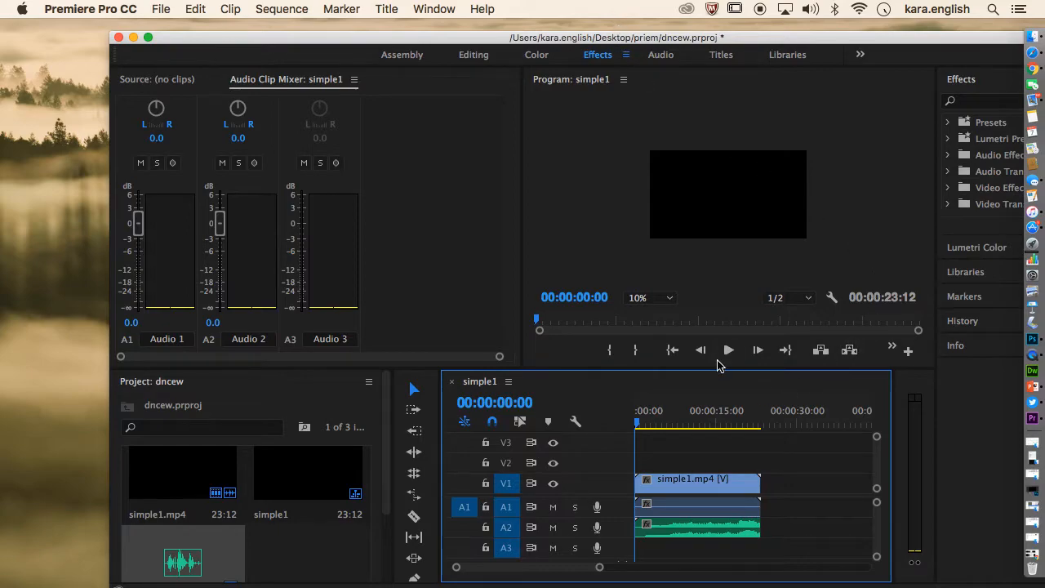
Play the sequence through with its music and check the end and start points of the video clip
{"action": "left_click", "coordinate": [729, 351]}
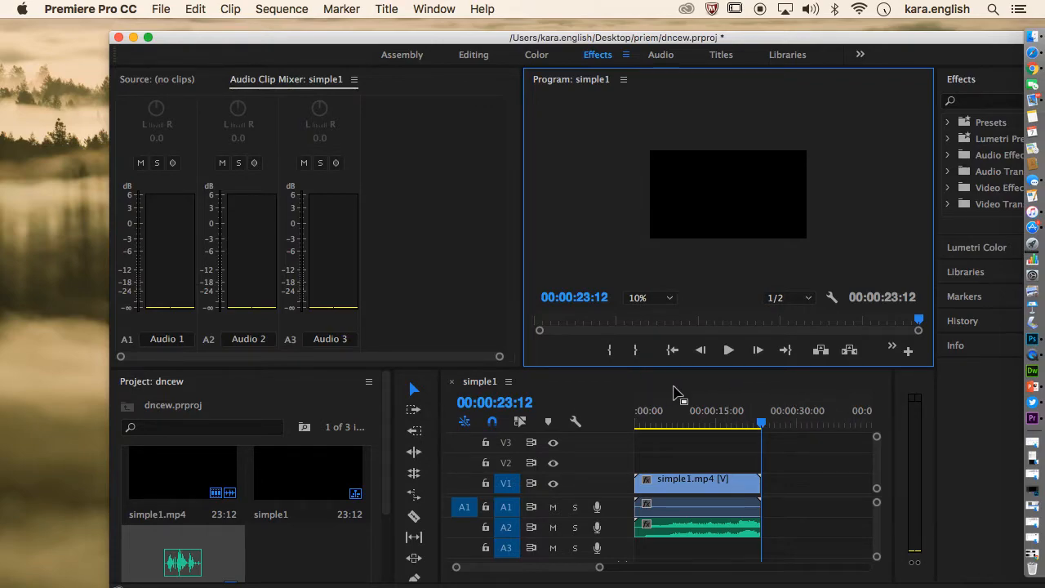
{"action": "left_click", "coordinate": [785, 350]}
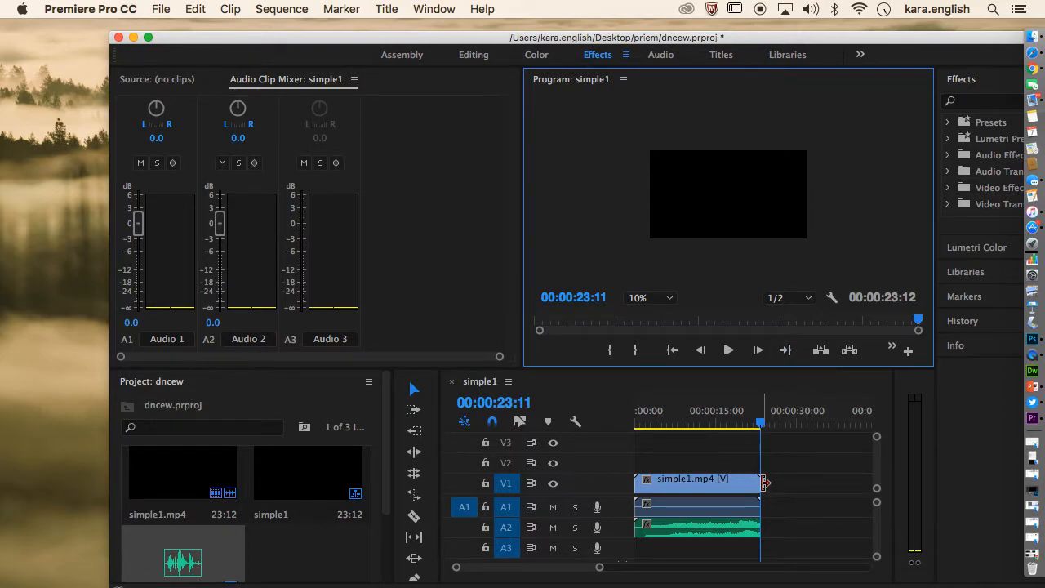
{"action": "left_click", "coordinate": [764, 483]}
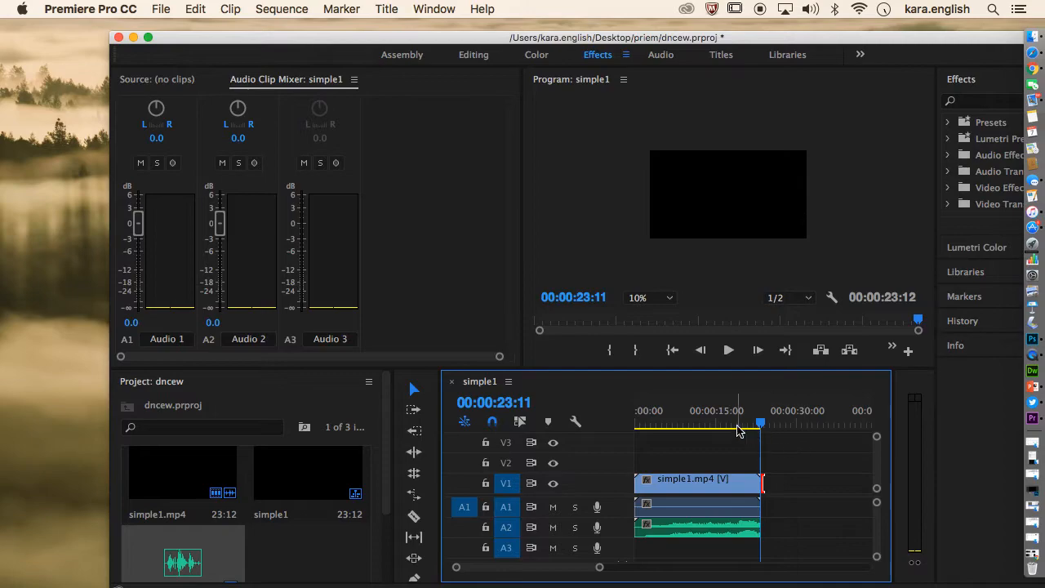
{"action": "left_click_drag", "start_coordinate": [764, 425], "coordinate": [623, 423]}
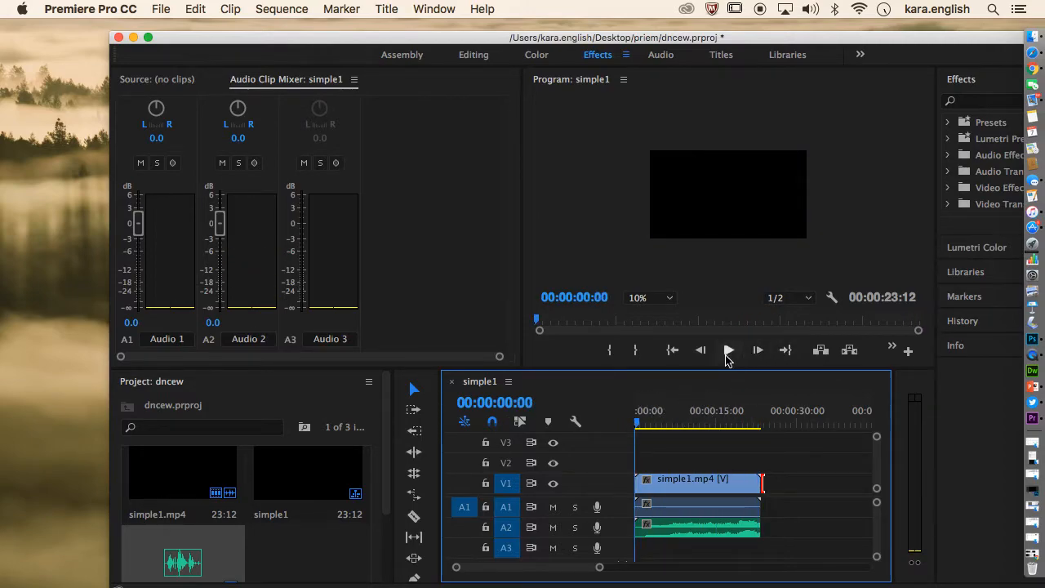
{"action": "left_click", "coordinate": [672, 352]}
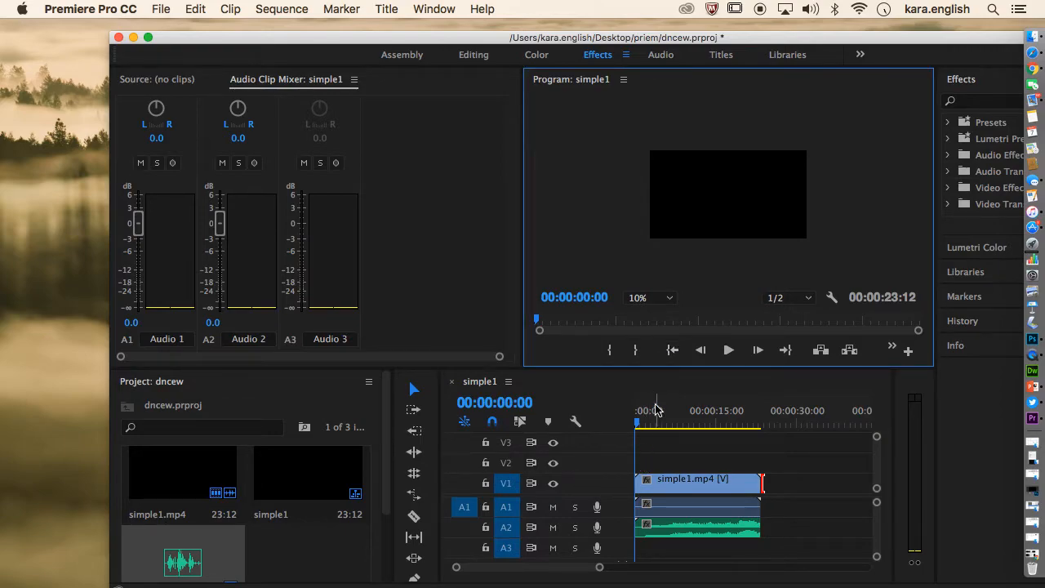
{"action": "left_click", "coordinate": [637, 473]}
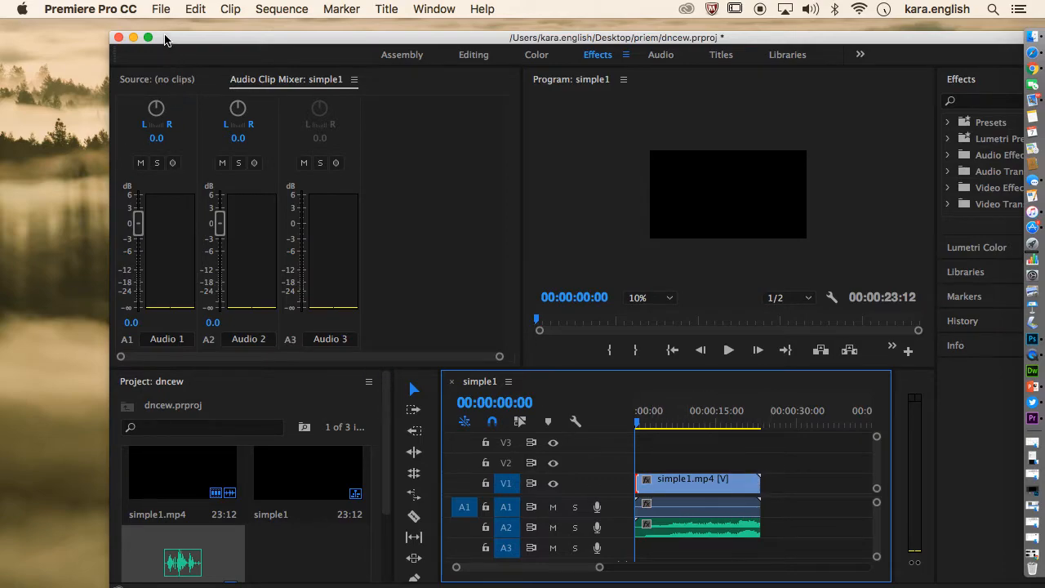
Set up a media export of the sequence with the YouTube 1080p HD preset and the source range Sequence In/Out
{"action": "left_click", "coordinate": [161, 9]}
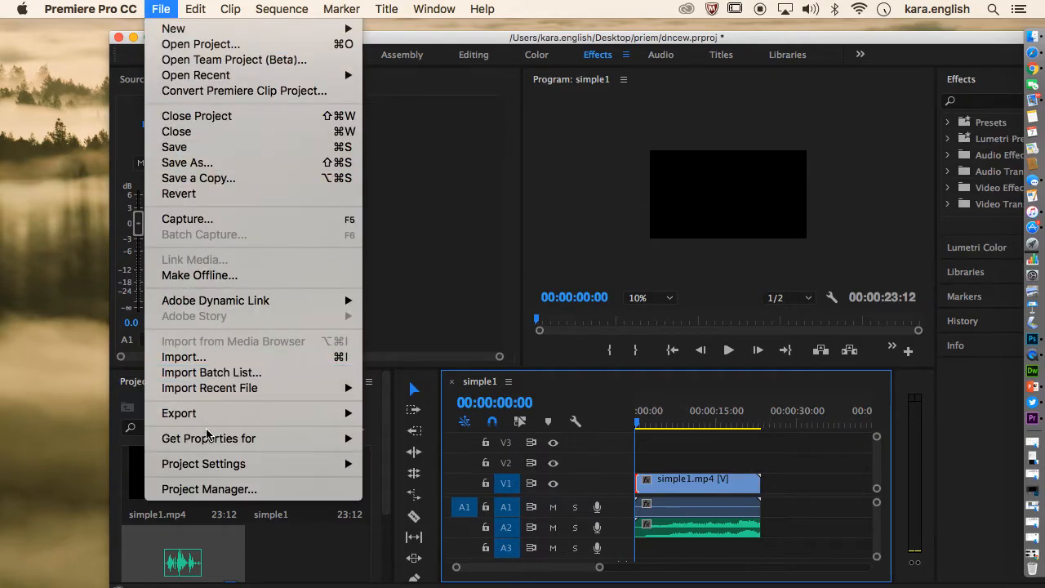
{"action": "mouse_move", "coordinate": [209, 415]}
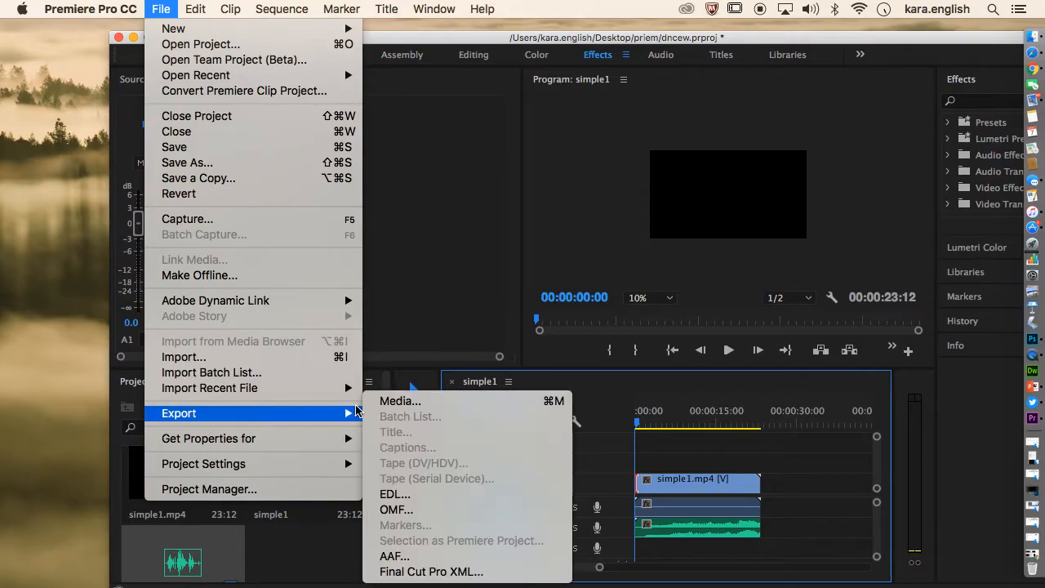
{"action": "left_click", "coordinate": [400, 401]}
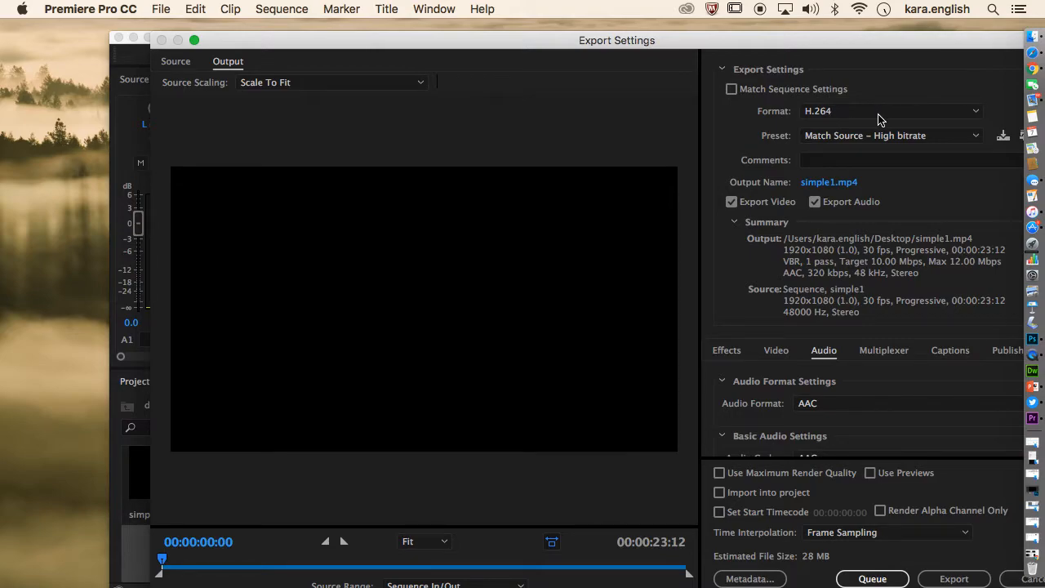
{"action": "left_click_drag", "start_coordinate": [933, 45], "coordinate": [788, 40]}
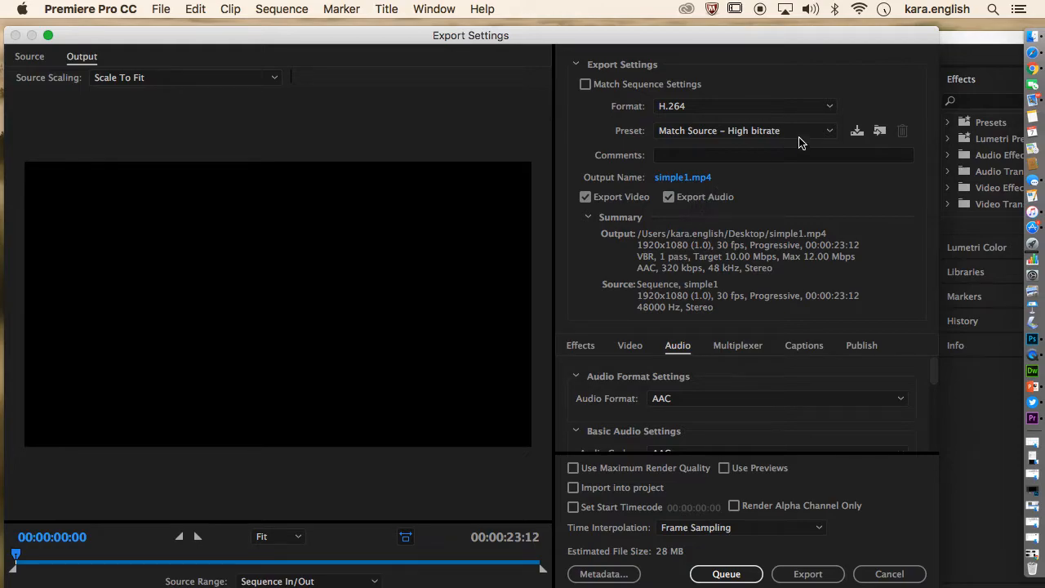
{"action": "left_click", "coordinate": [831, 133]}
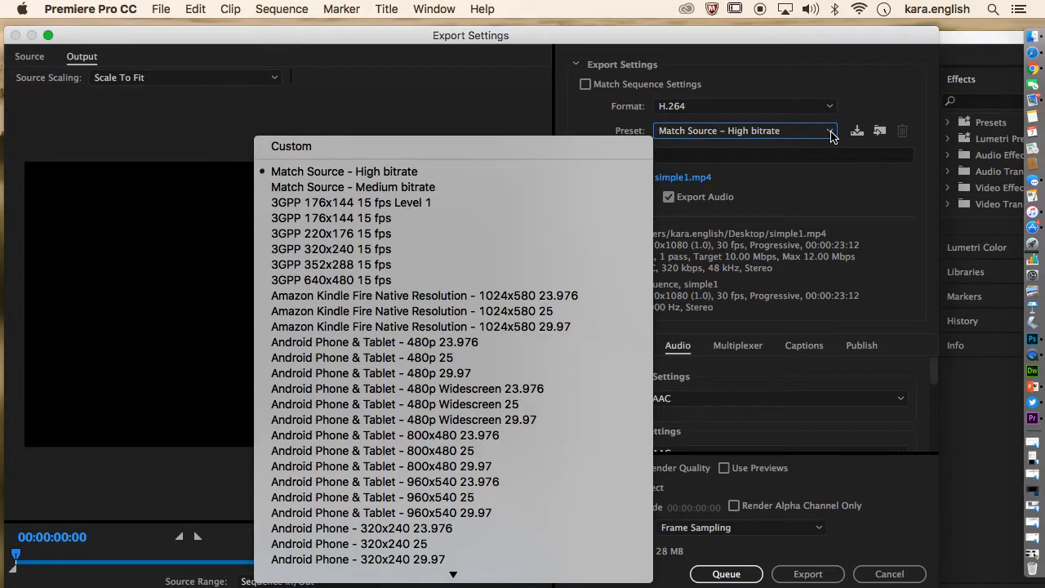
{"action": "mouse_move", "coordinate": [471, 583]}
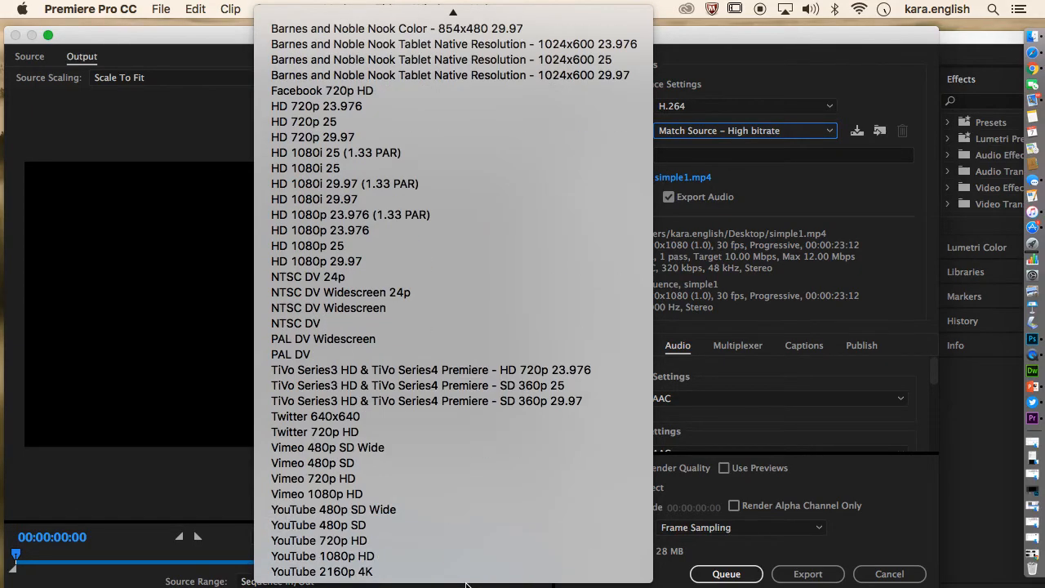
{"action": "left_click", "coordinate": [338, 556]}
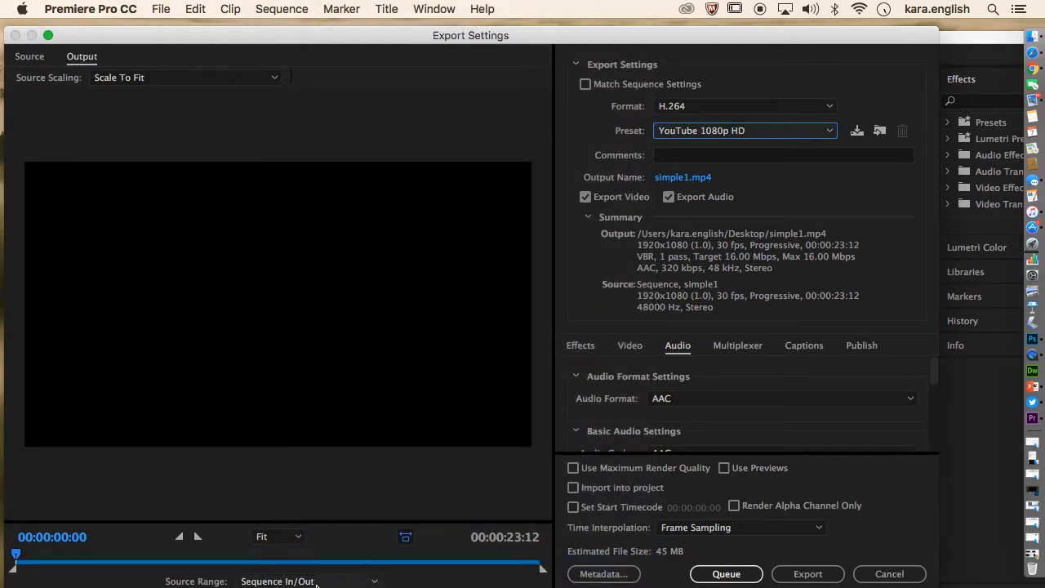
{"action": "left_click", "coordinate": [315, 582]}
{"action": "left_click", "coordinate": [304, 540]}
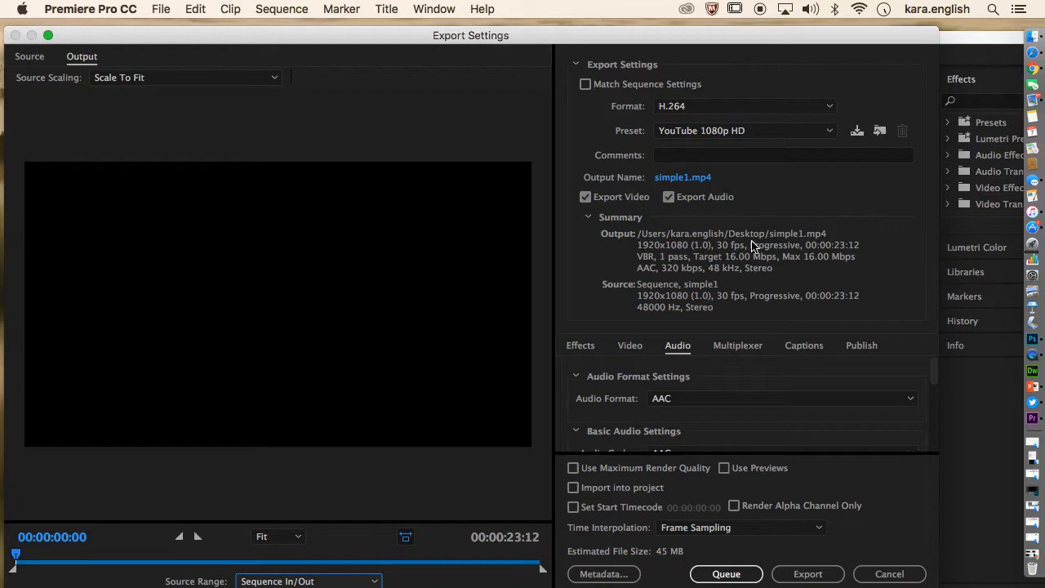
Name the output file dance, keep the mp4 format and the Desktop location, and export the sequence
{"action": "left_click", "coordinate": [668, 182]}
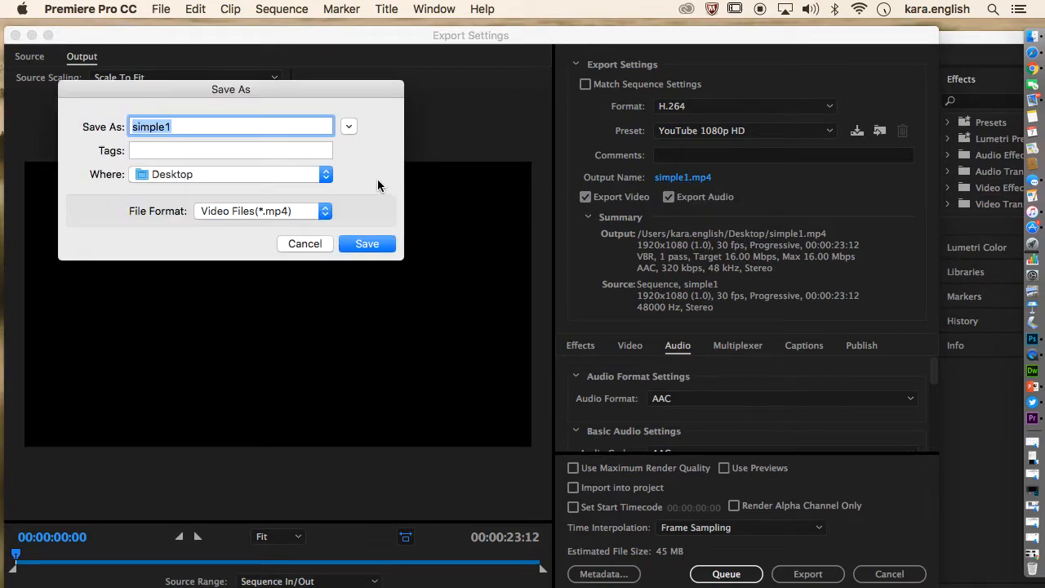
{"action": "left_click_drag", "start_coordinate": [189, 132], "coordinate": [112, 127]}
{"action": "type", "text": "d"}
{"action": "left_click", "coordinate": [322, 213]}
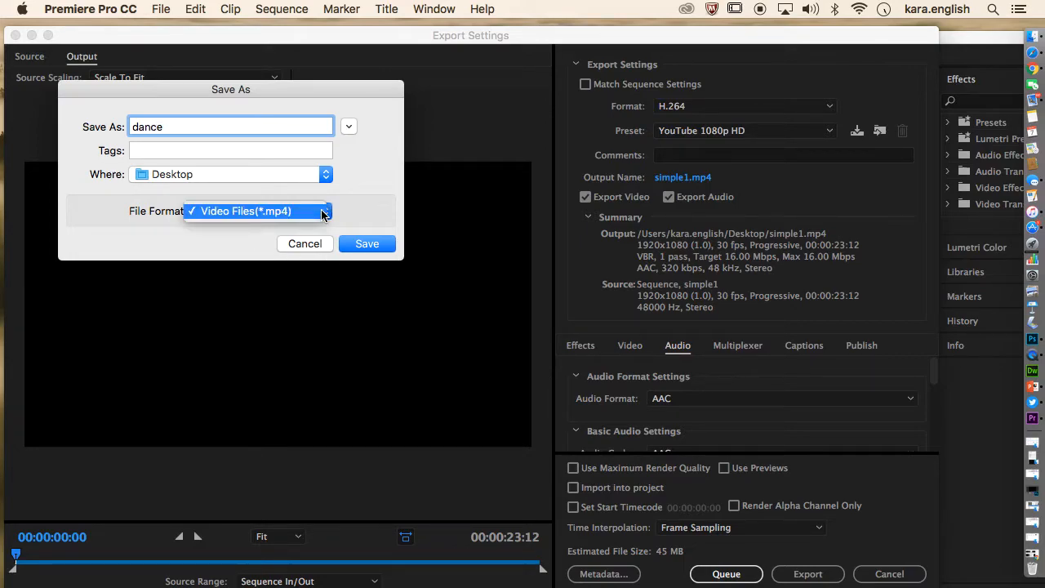
{"action": "left_click", "coordinate": [322, 211]}
{"action": "left_click", "coordinate": [365, 242]}
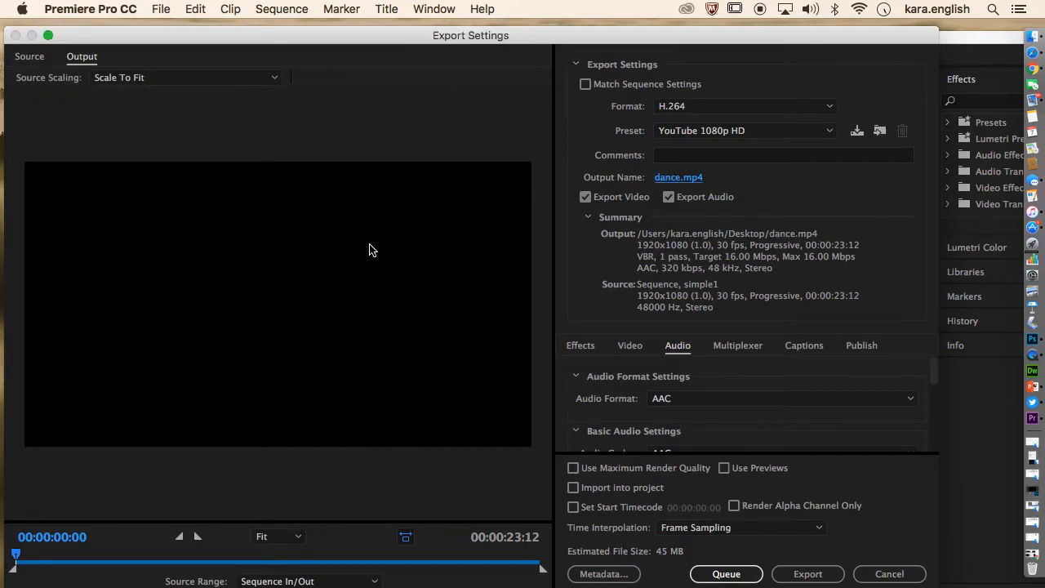
{"action": "left_click", "coordinate": [808, 574]}
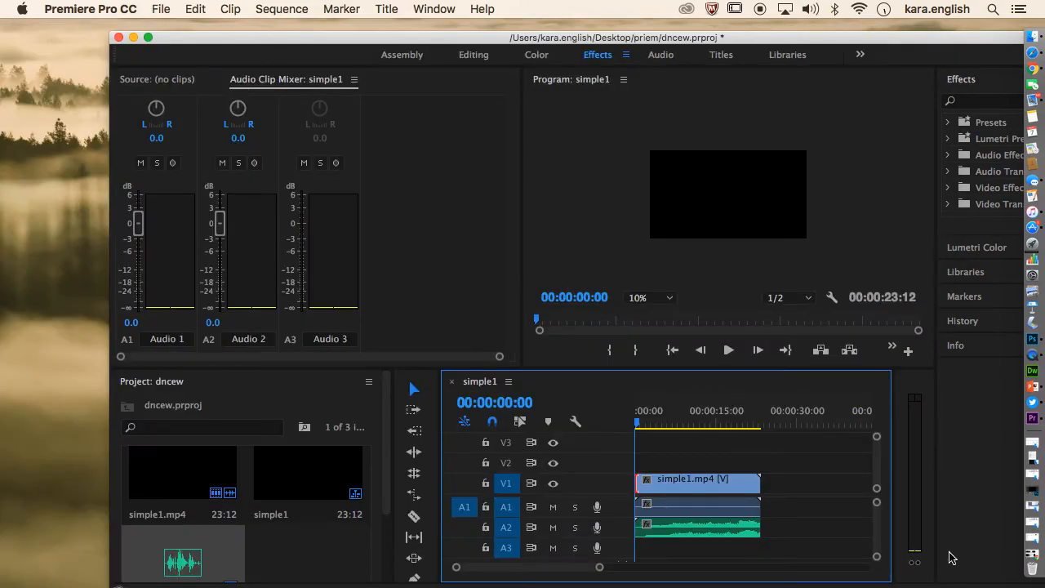
Minimize the project window to show the desktop and quit QuickTime Player
{"action": "left_click", "coordinate": [133, 37]}
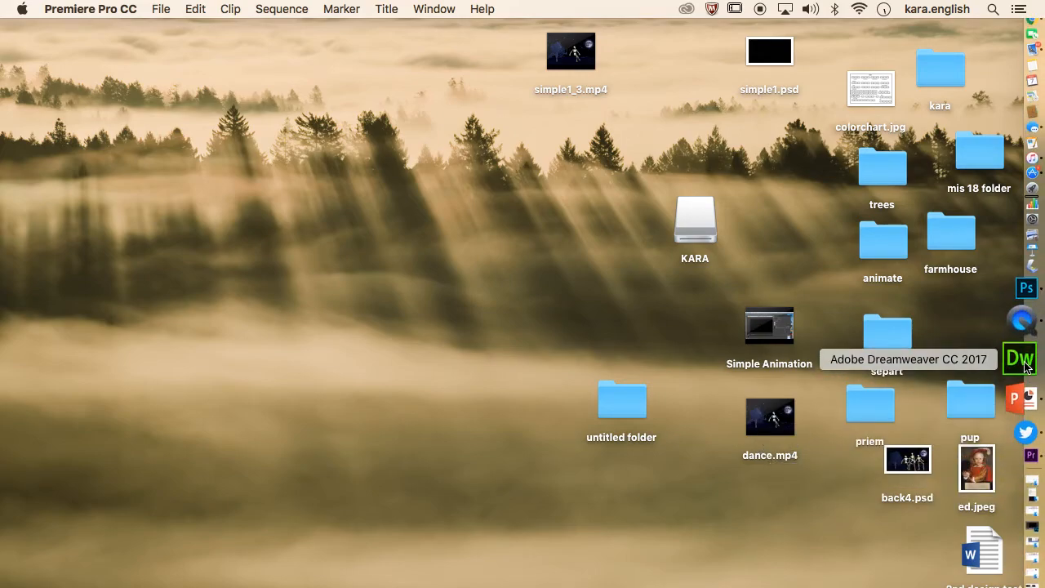
{"action": "right_click", "coordinate": [1027, 348]}
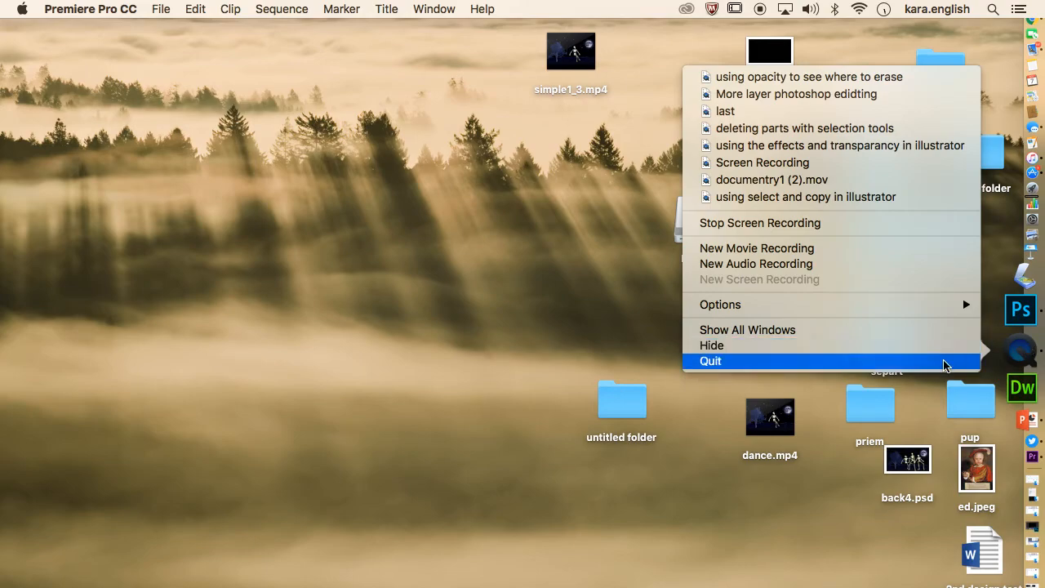
{"action": "left_click", "coordinate": [874, 361]}
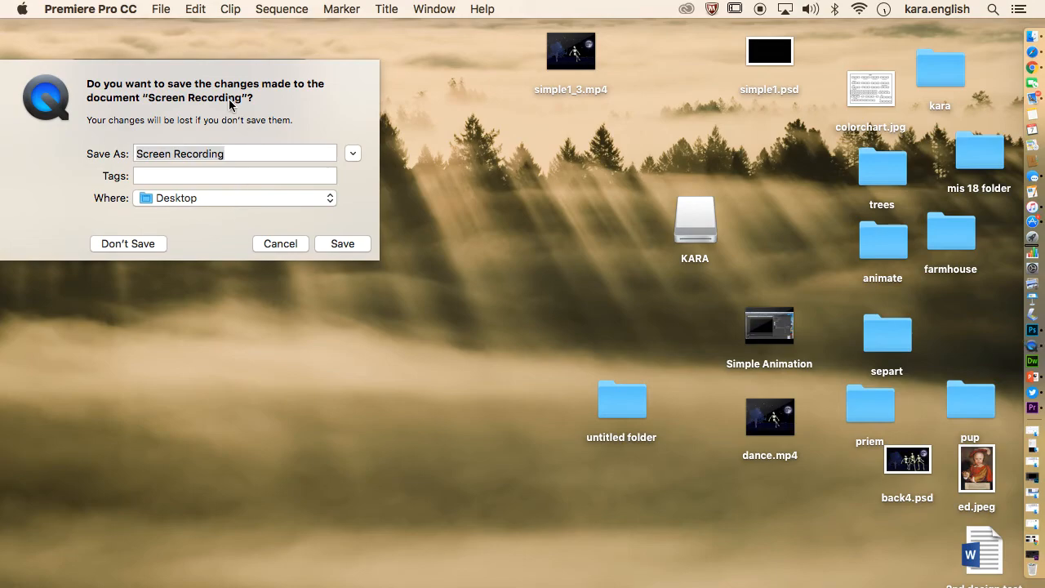
Name the unsaved QuickTime screen recording "creating Adobe Premier" in the save dialog, keeping the Desktop as its location
{"action": "left_click", "coordinate": [230, 152]}
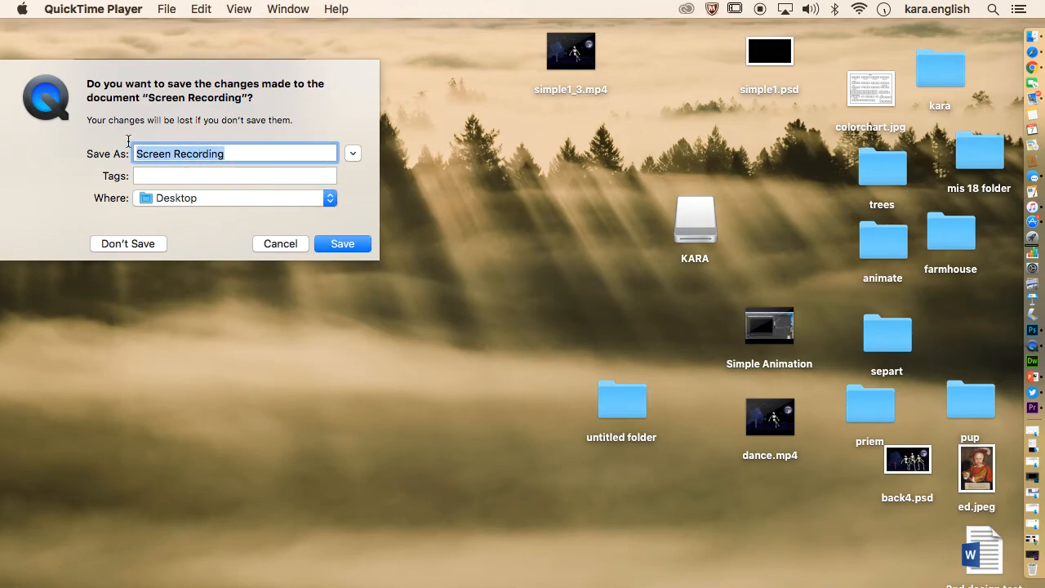
{"action": "type", "text": "creating Ad"}
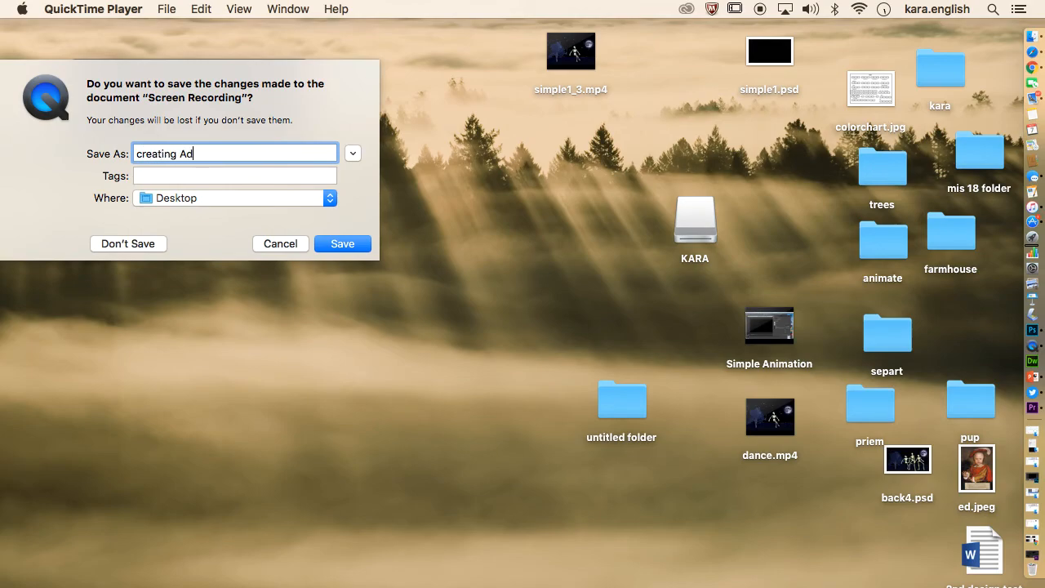
{"action": "type", "text": "obe PRemier"}
{"action": "key", "text": "BackSpace"}
{"action": "type", "text": "r"}
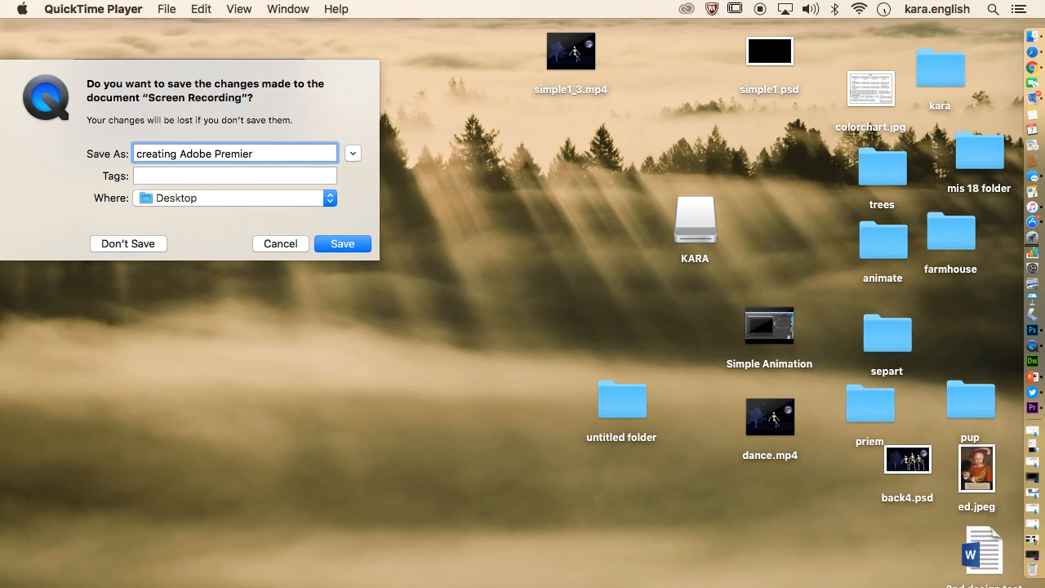